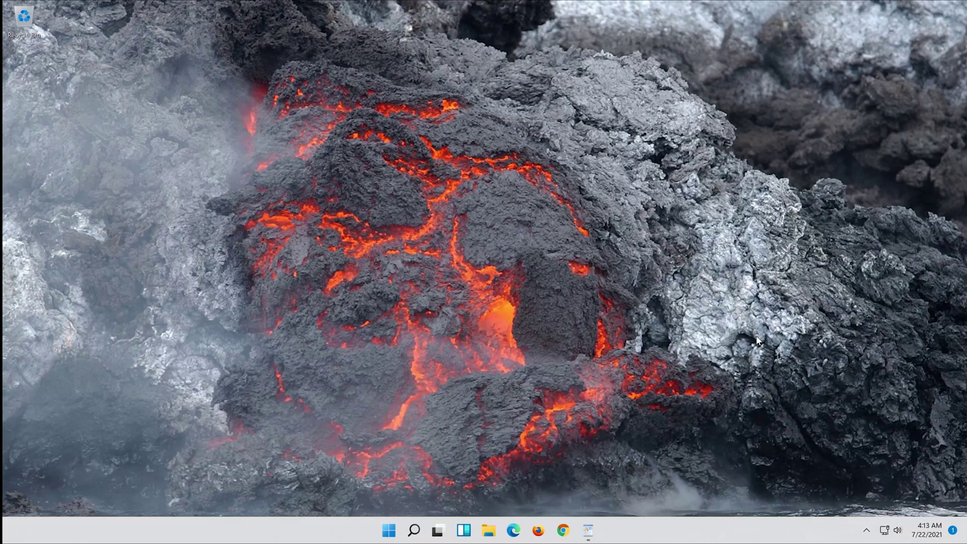
# Step: Open Settings from the Start menu and go to System › Troubleshoot
pyautogui.press('super')
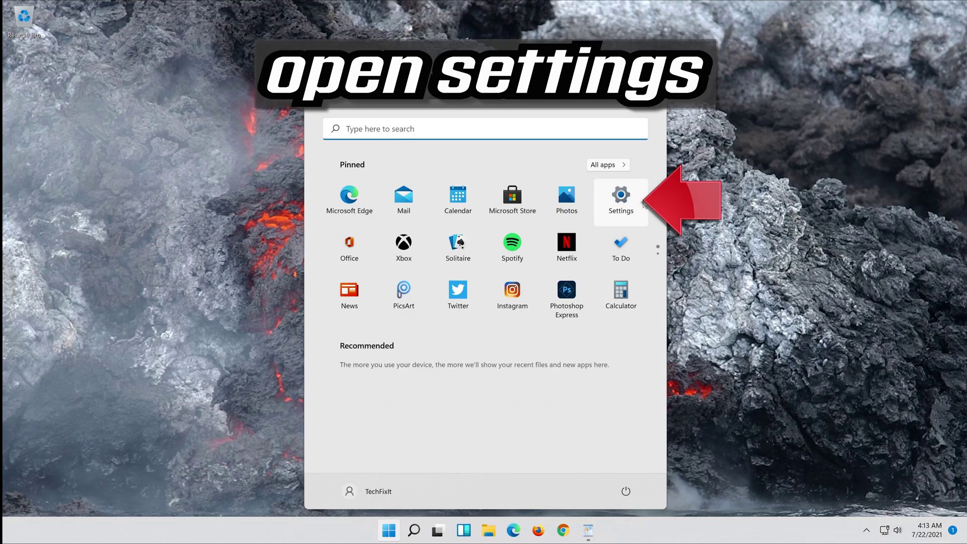
pyautogui.click(624, 194)
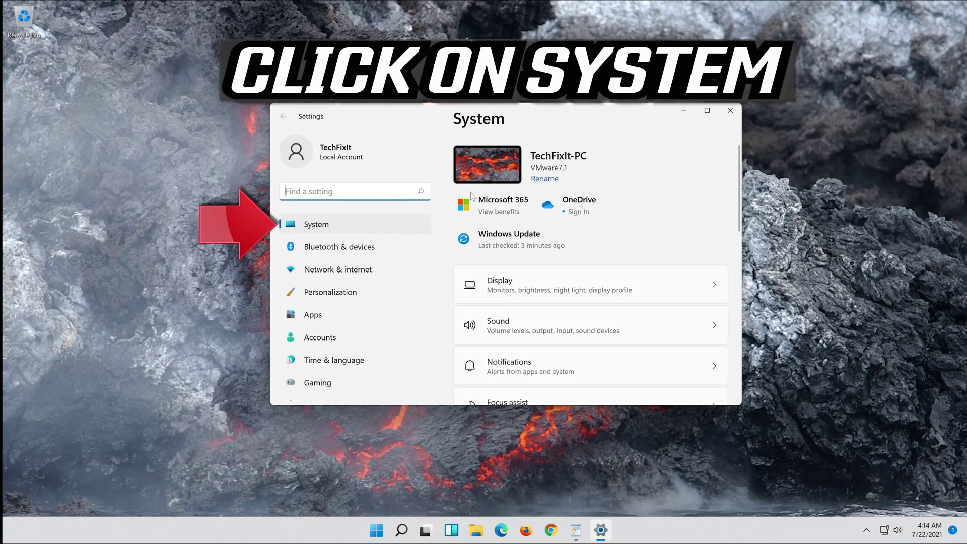
pyautogui.click(350, 228)
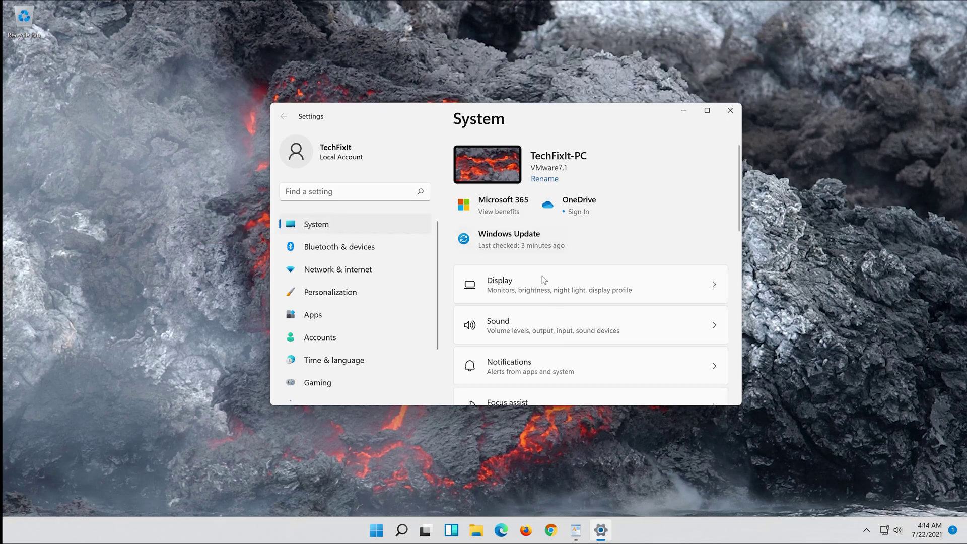
pyautogui.scroll(-5, 559, 316)
pyautogui.scroll(-3, 560, 315)
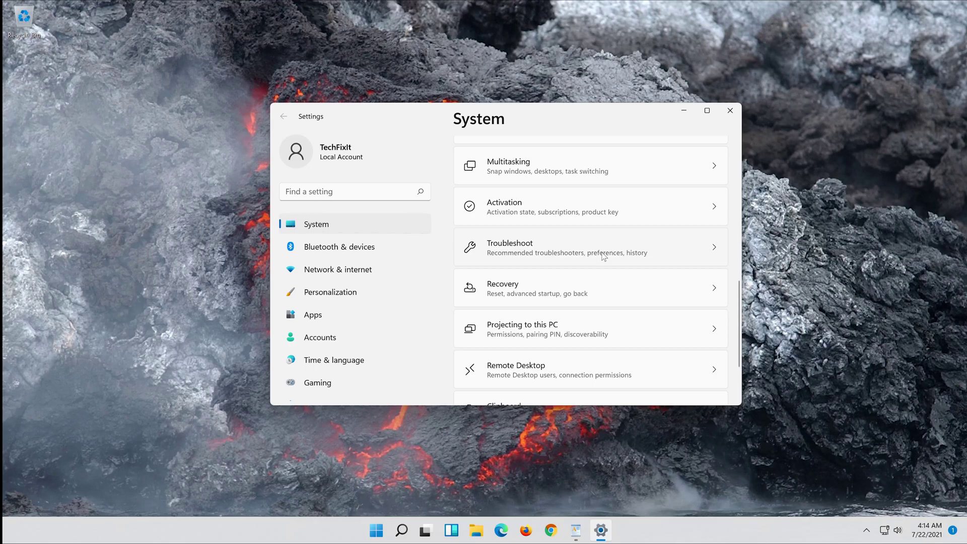
pyautogui.click(604, 257)
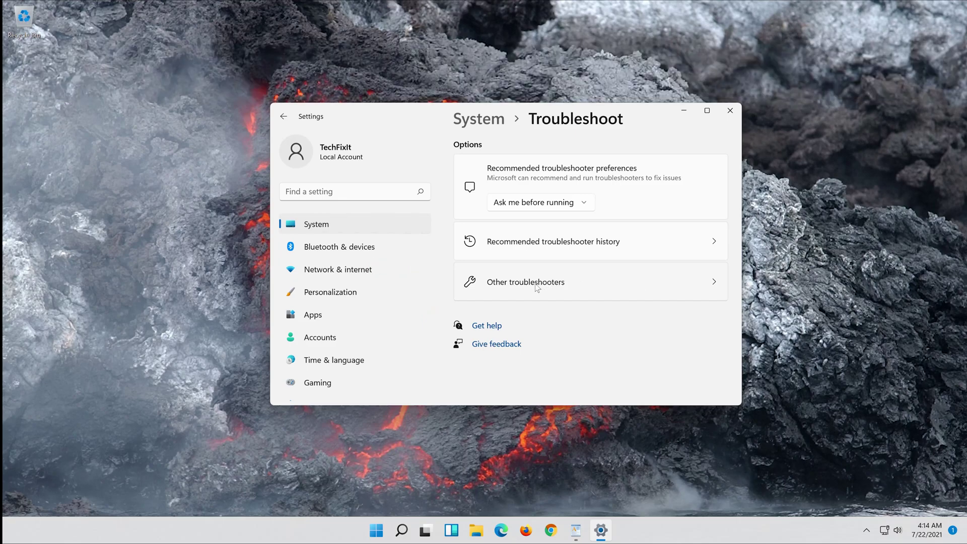
# Step: Run the Windows Update troubleshooter from the Other troubleshooters list
pyautogui.click(558, 292)
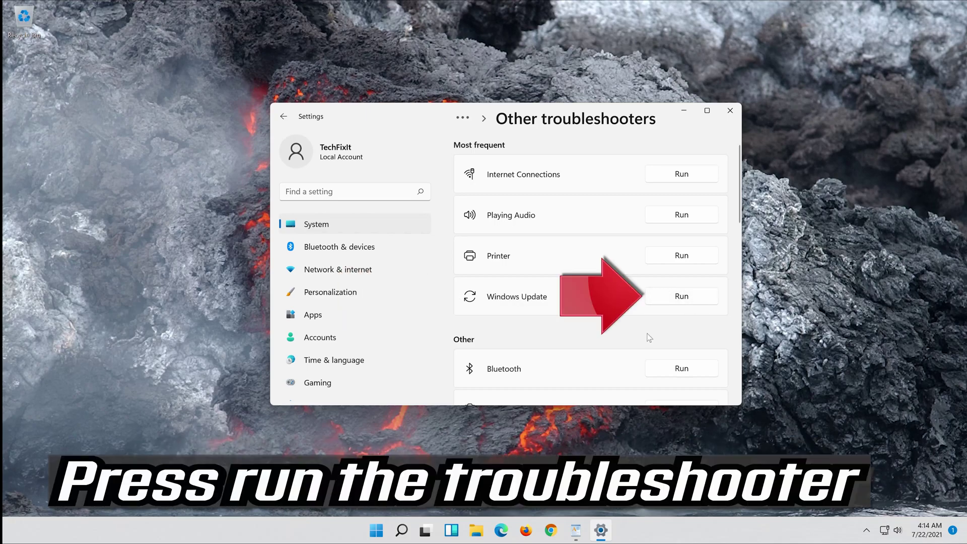
pyautogui.click(684, 297)
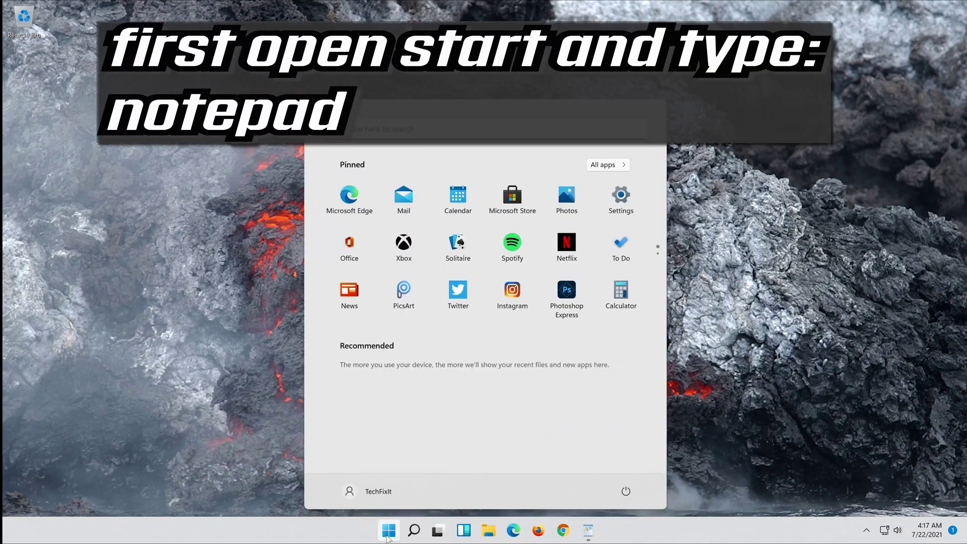
# Step: Launch Notepad, then select and copy the whole repair script in WordPad
pyautogui.write('notepad')
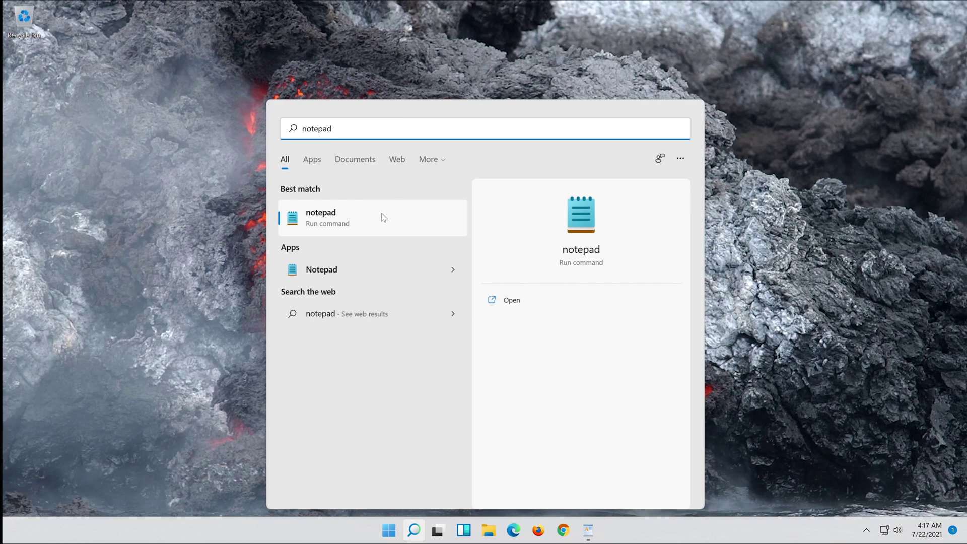
pyautogui.click(384, 217)
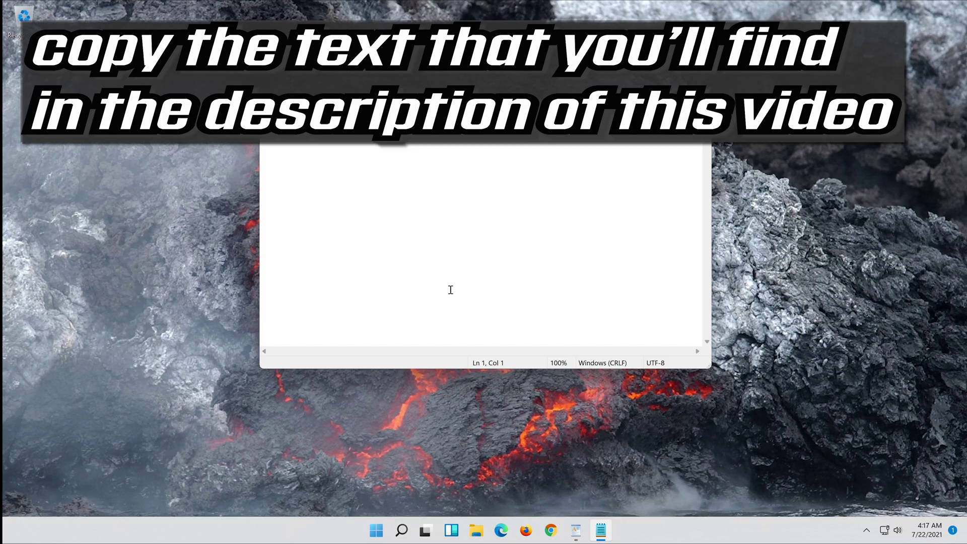
pyautogui.click(576, 530)
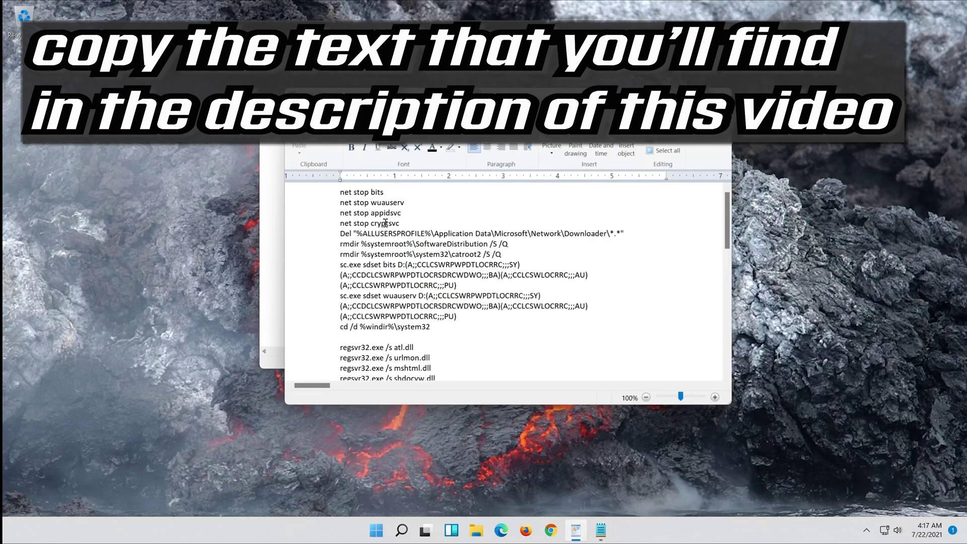
pyautogui.moveTo(338, 192); pyautogui.dragTo(417, 364)
pyautogui.scroll(-13, 381, 253)
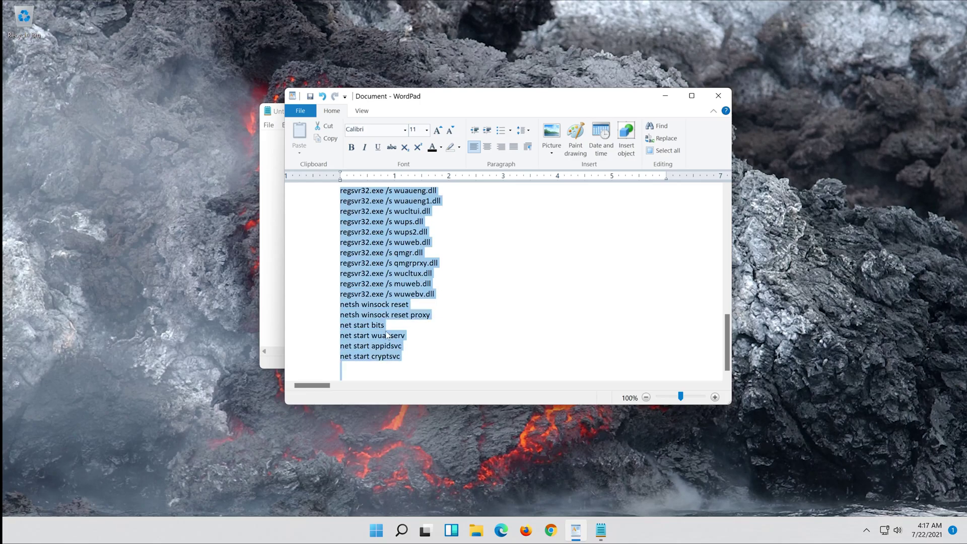
pyautogui.rightClick(310, 316)
pyautogui.click(355, 332)
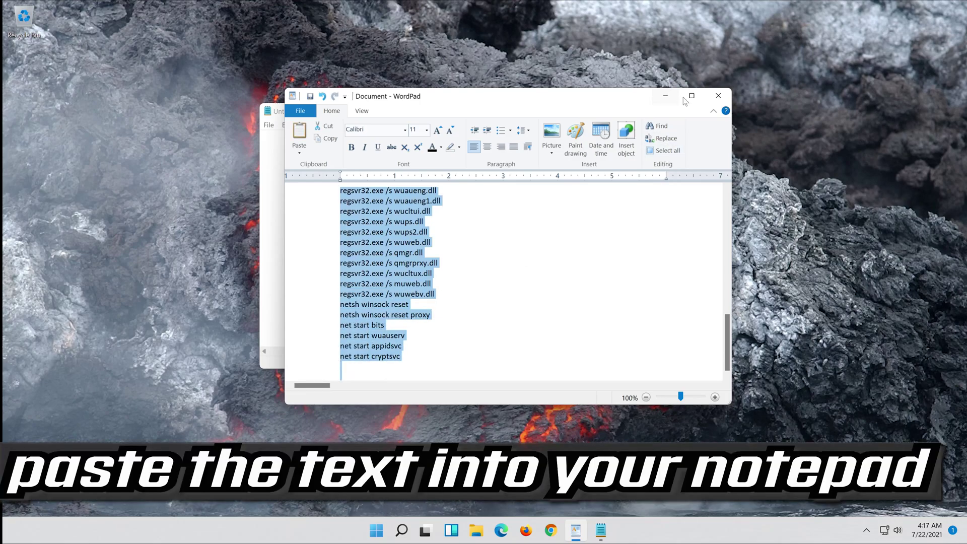
# Step: Paste the net stop, regsvr32 and net start script into the empty Notepad document
pyautogui.click(665, 95)
pyautogui.rightClick(297, 147)
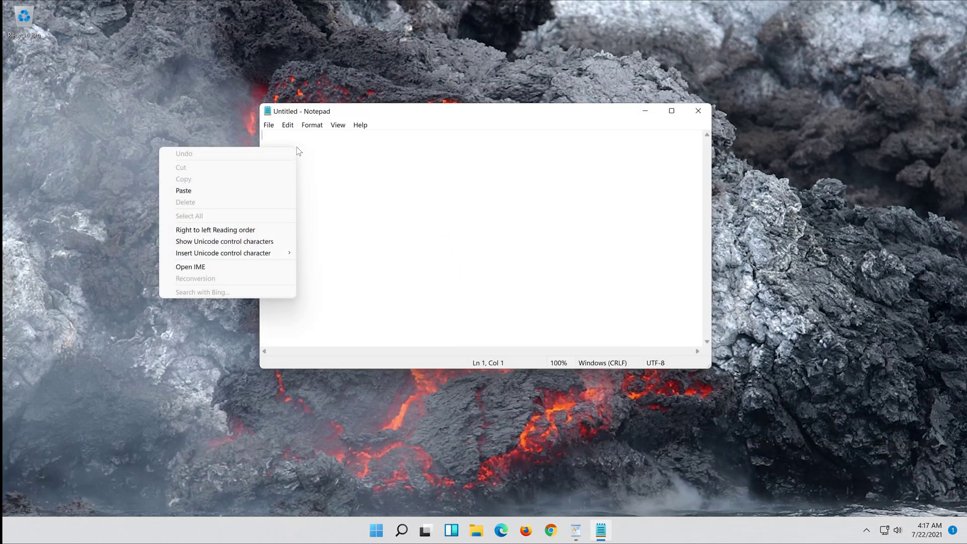
pyautogui.click(222, 191)
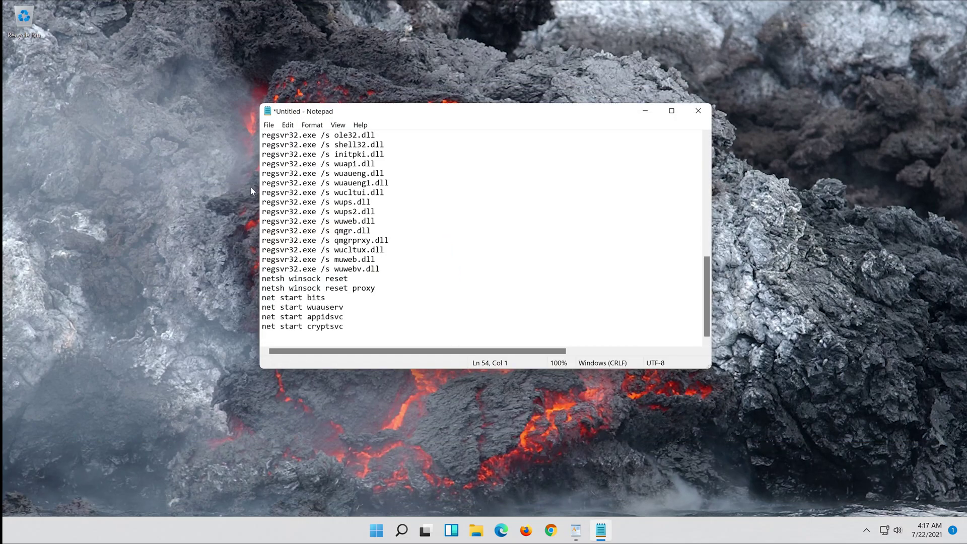
pyautogui.scroll(10, 545, 220)
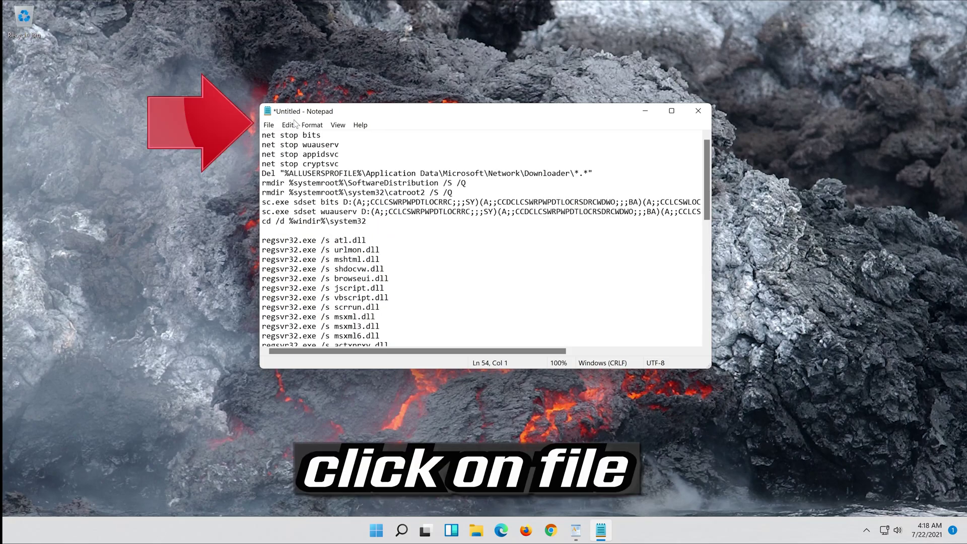
# Step: Save the script to the Desktop as fix.bat with Save as type set to All Files
pyautogui.click(266, 125)
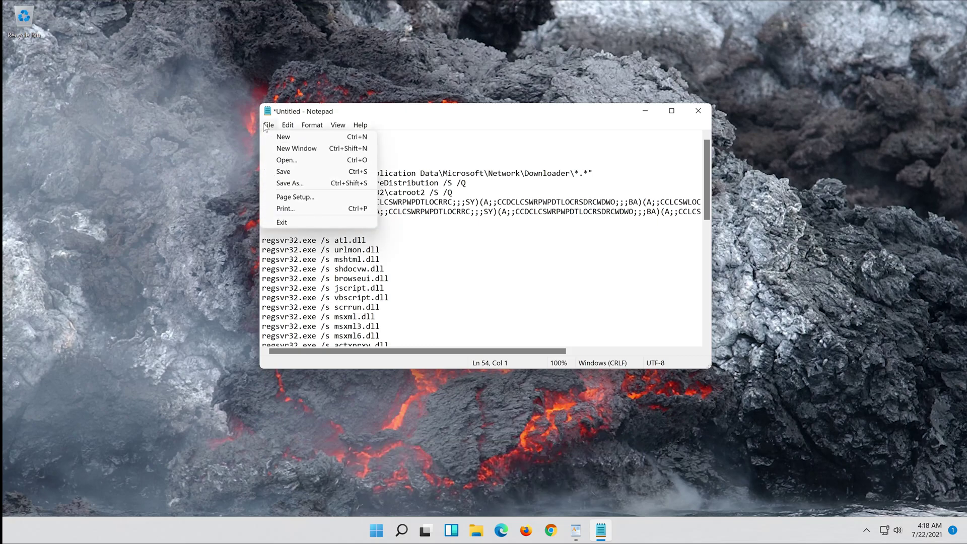
pyautogui.click(310, 187)
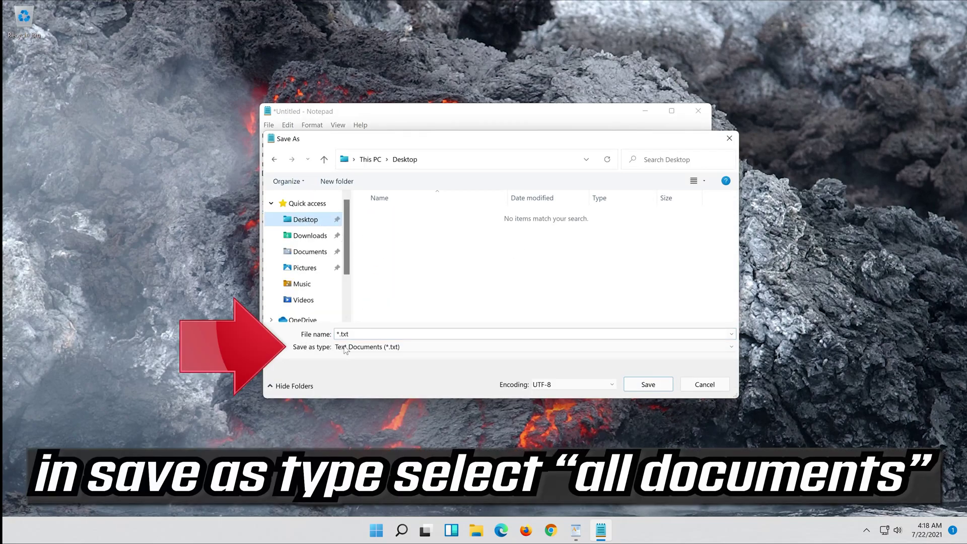
pyautogui.click(373, 348)
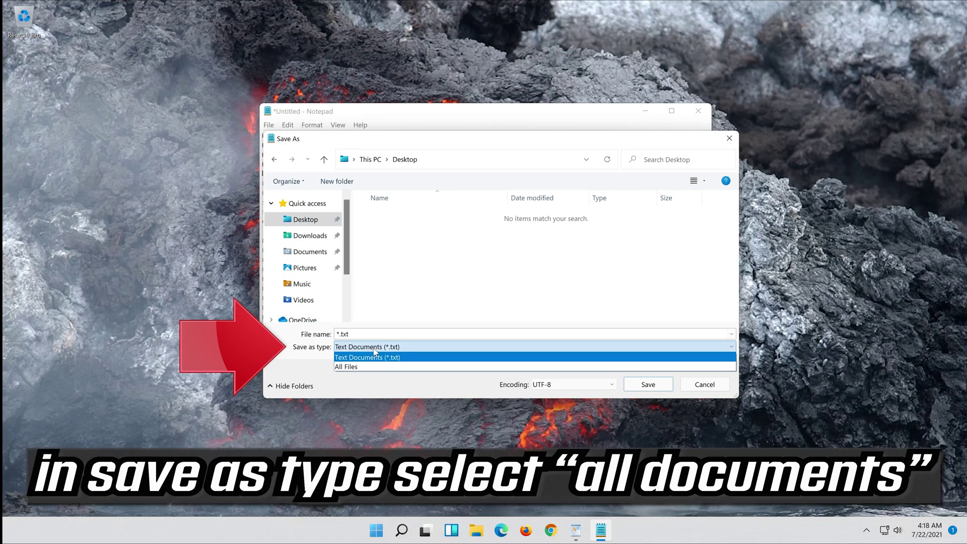
pyautogui.click(349, 367)
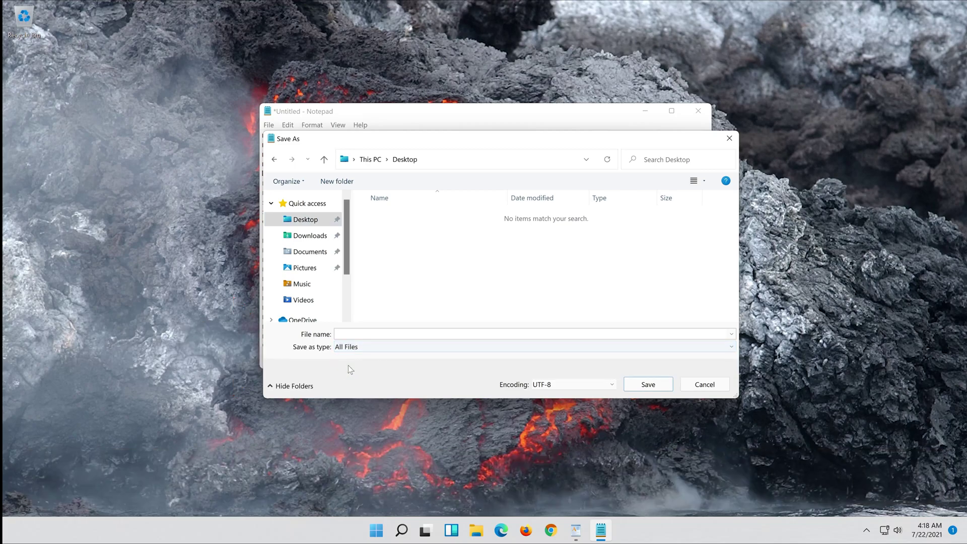
pyautogui.click(361, 334)
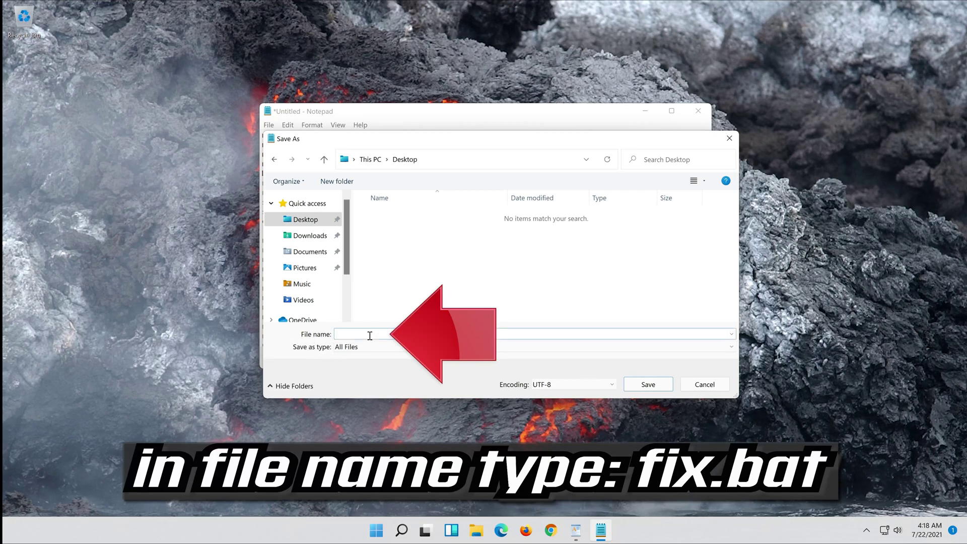
pyautogui.write('fix.bat')
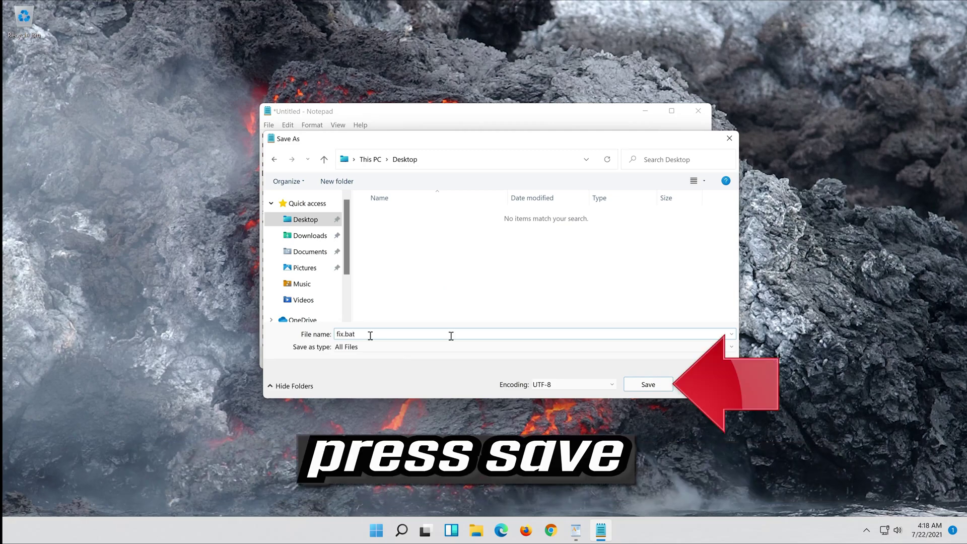
pyautogui.click(649, 384)
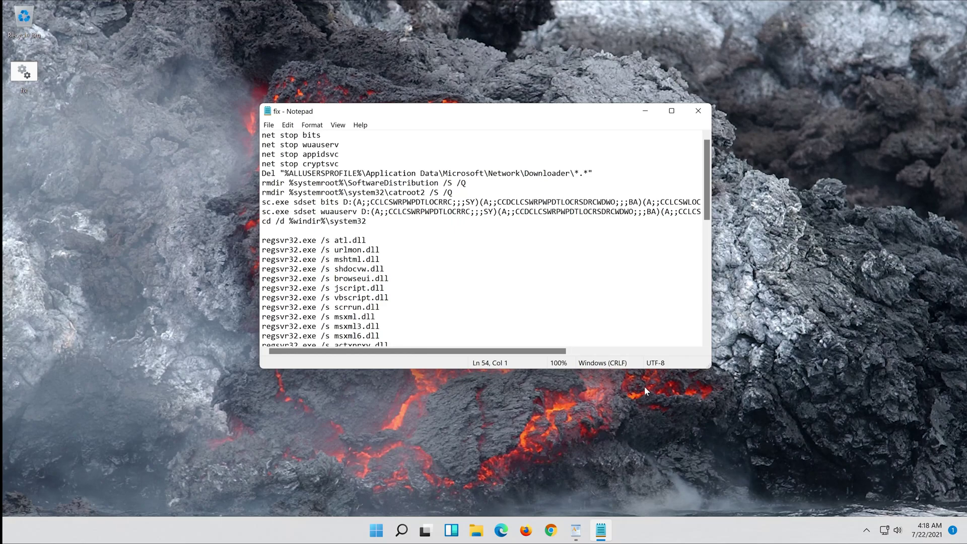
# Step: Close Notepad and run fix.bat from the desktop as administrator, approving User Account Control
pyautogui.click(699, 111)
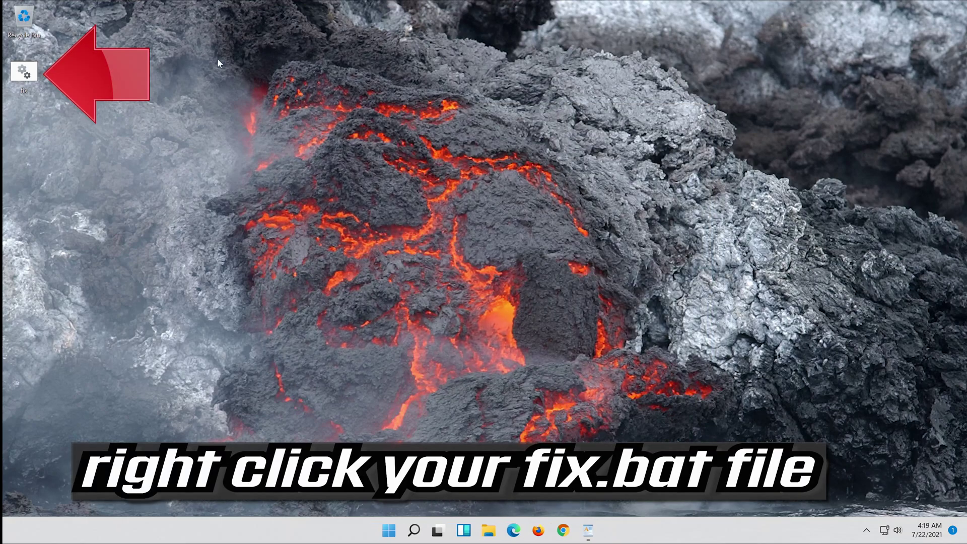
pyautogui.click(20, 71)
pyautogui.rightClick(19, 71)
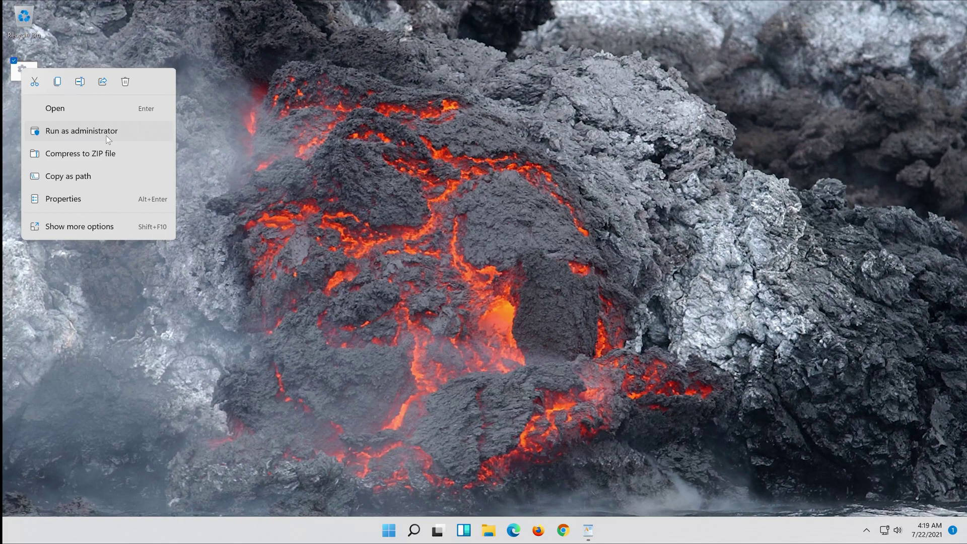
pyautogui.click(106, 136)
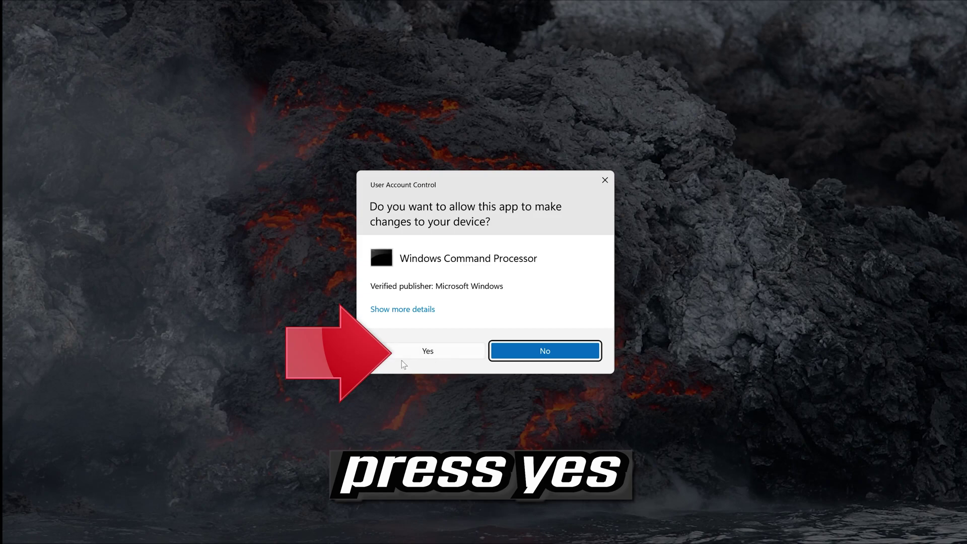
pyautogui.click(436, 351)
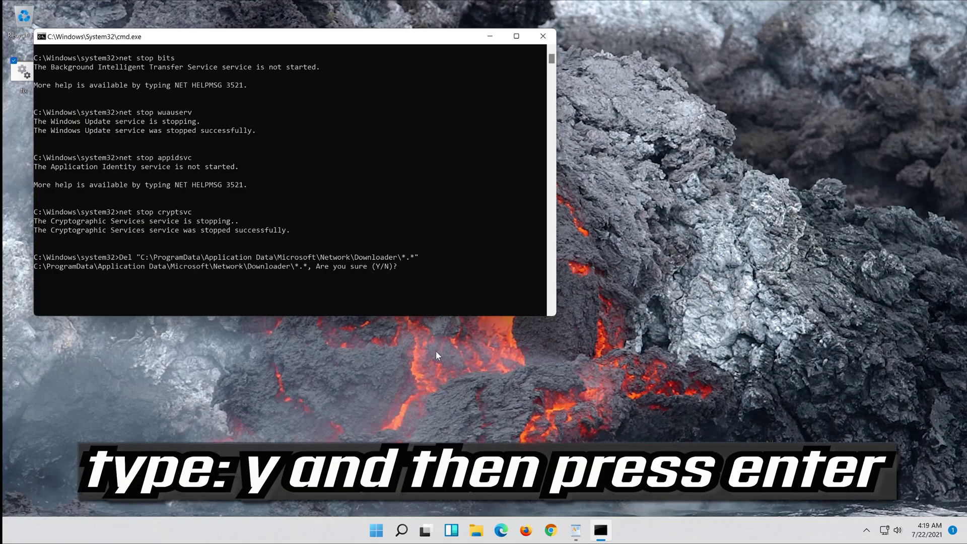
# Step: Answer y to delete the Downloader files so fix.bat completes, then bring up Start
pyautogui.write('y')
pyautogui.press('Return')
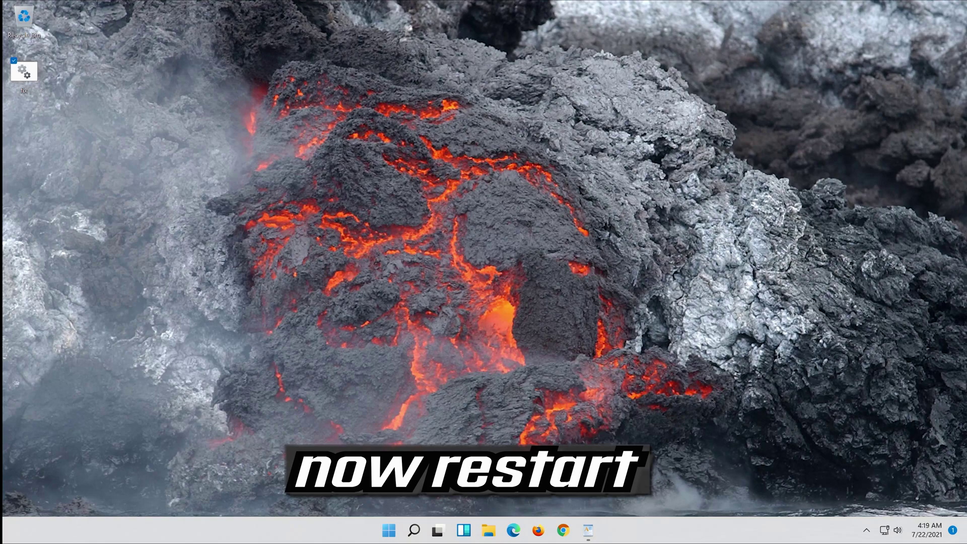
pyautogui.click(388, 530)
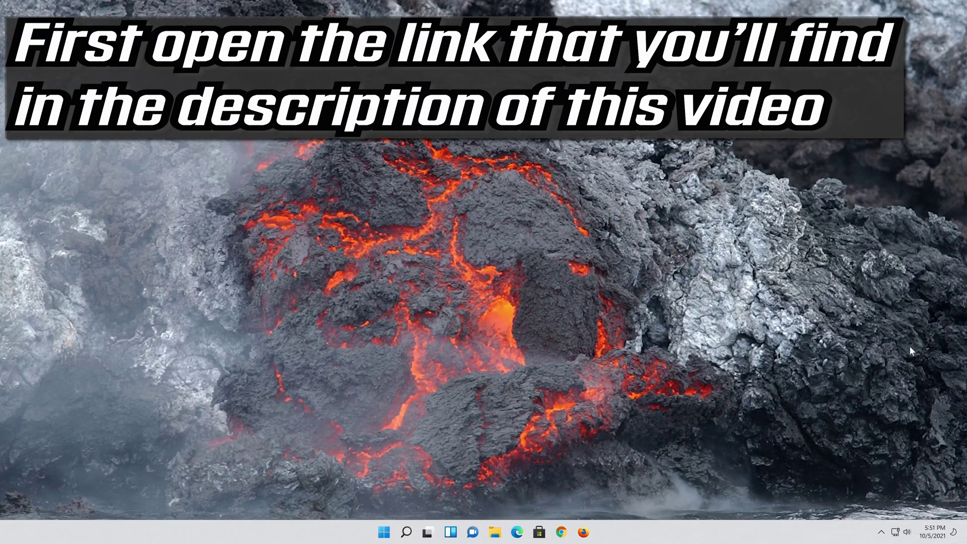
# Step: In Firefox, go to Microsoft's Download Windows 11 page and save MediaCreationToolW11.exe
pyautogui.click(584, 533)
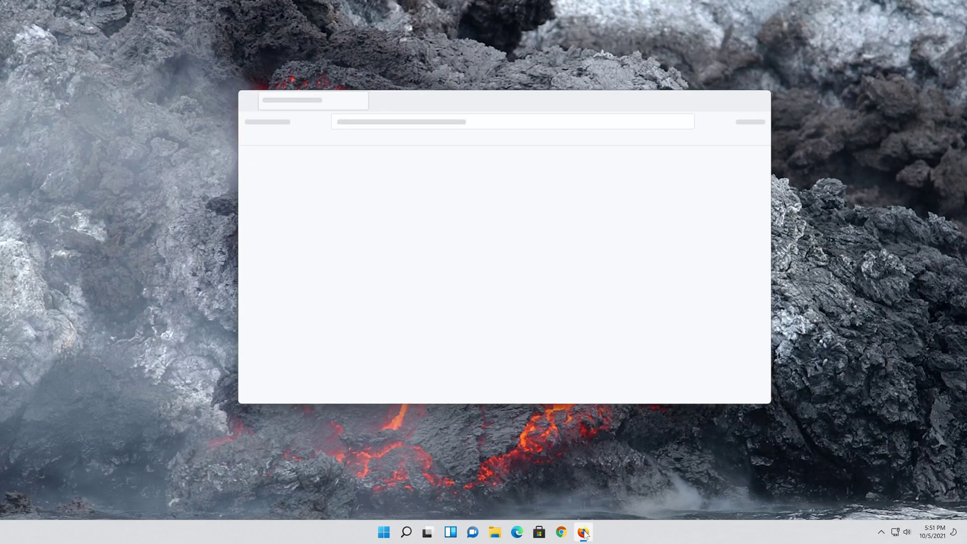
pyautogui.rightClick(469, 120)
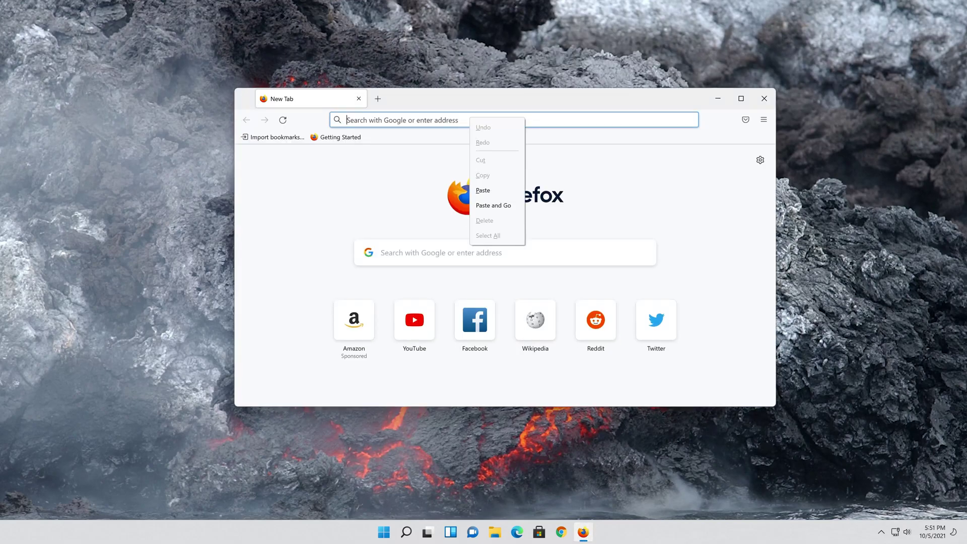
pyautogui.click(492, 205)
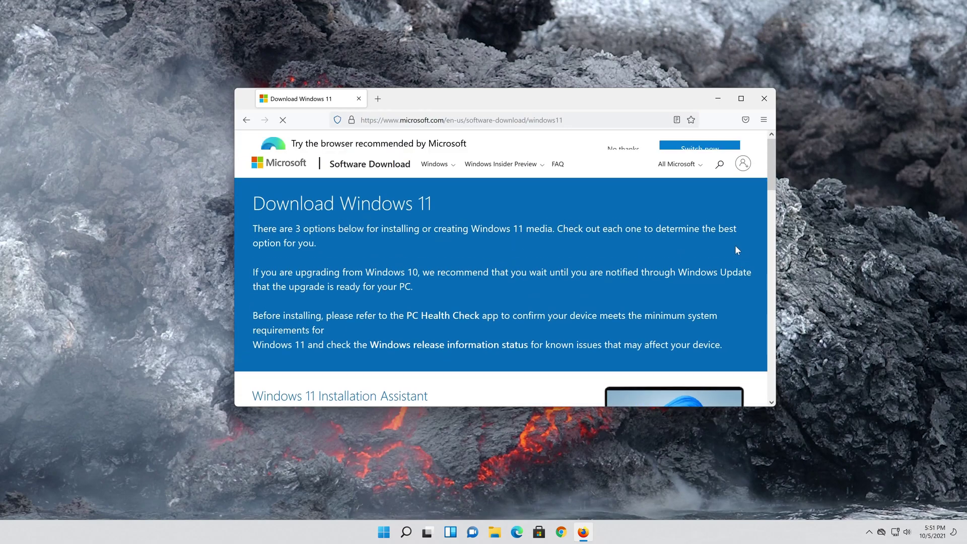
pyautogui.scroll(-8, 736, 250)
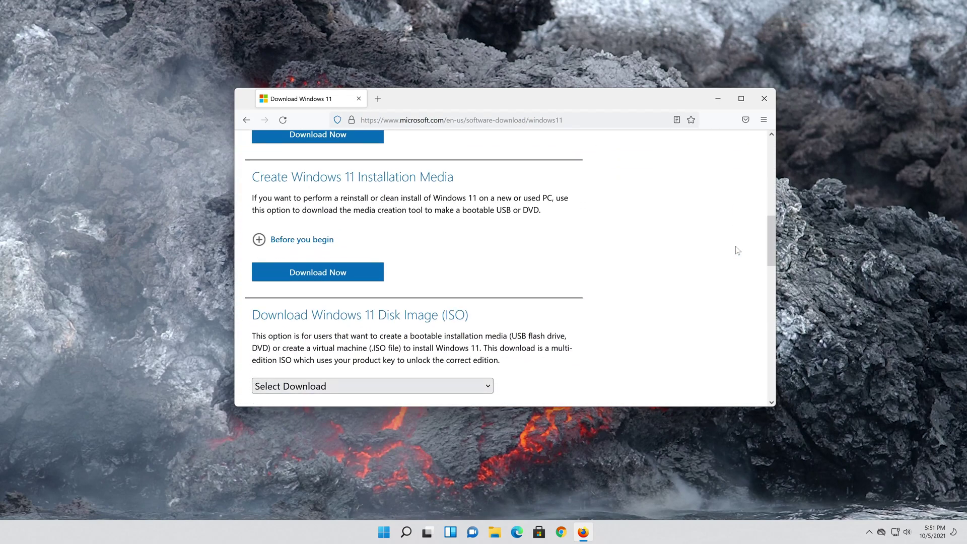
pyautogui.scroll(4, 736, 250)
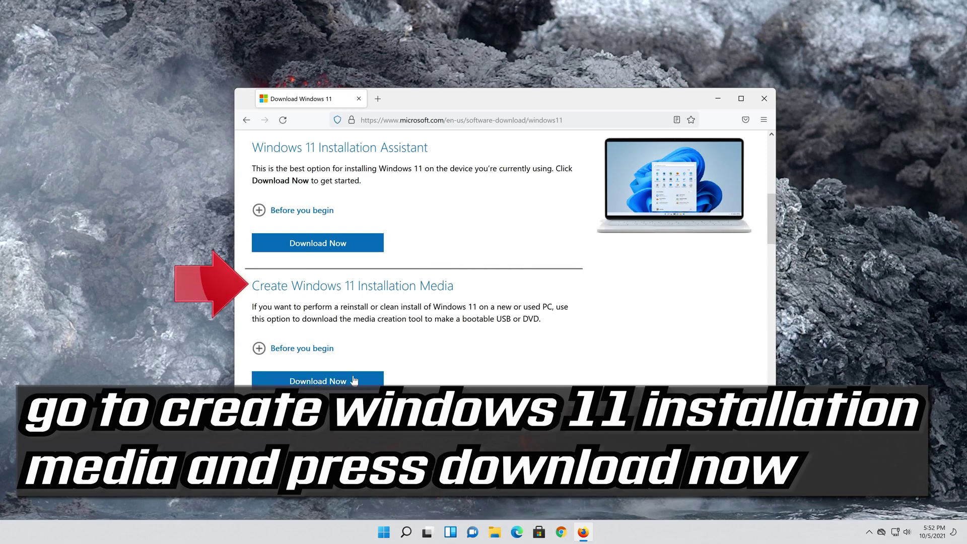
pyautogui.click(318, 381)
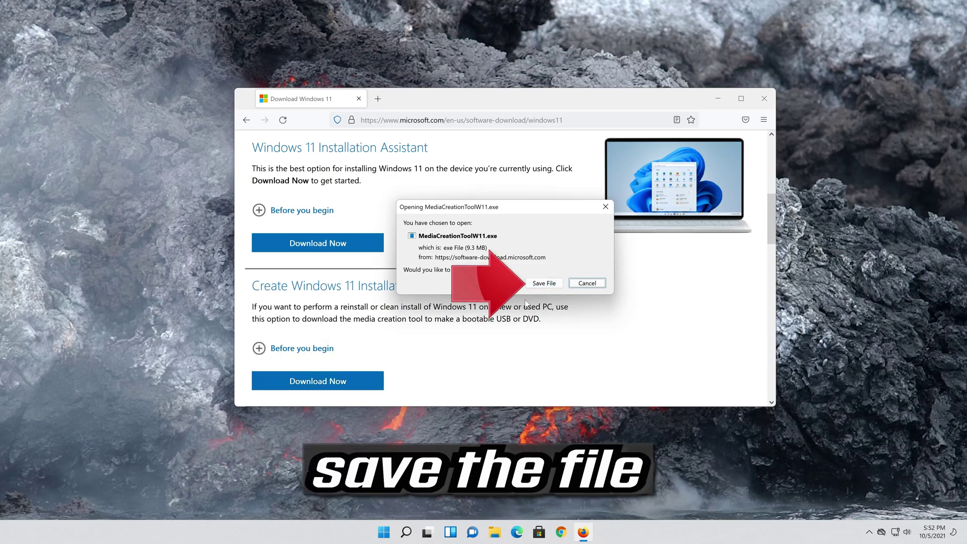
pyautogui.click(543, 286)
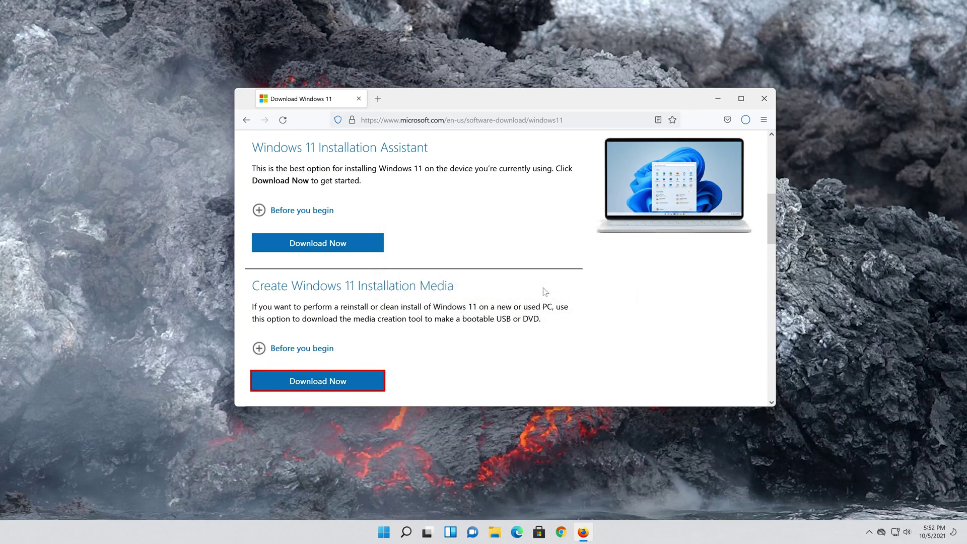
# Step: Close Firefox and launch MediaCreationToolW11 from the desktop with administrator approval
pyautogui.click(763, 99)
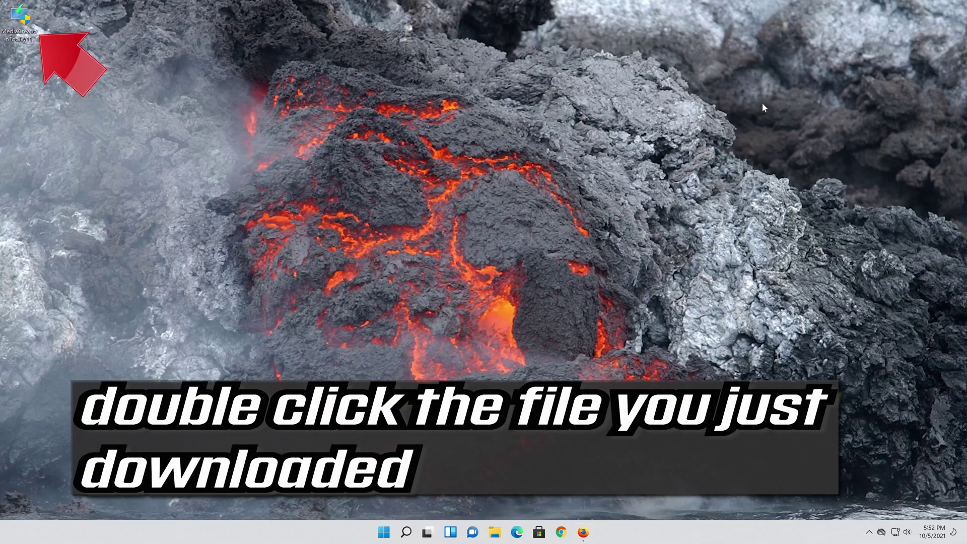
pyautogui.doubleClick(25, 30)
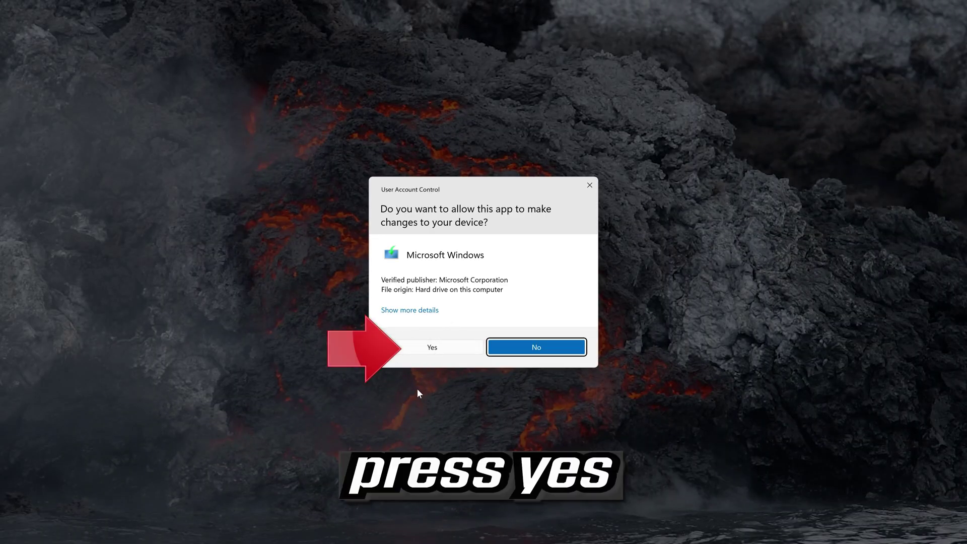
pyautogui.click(432, 347)
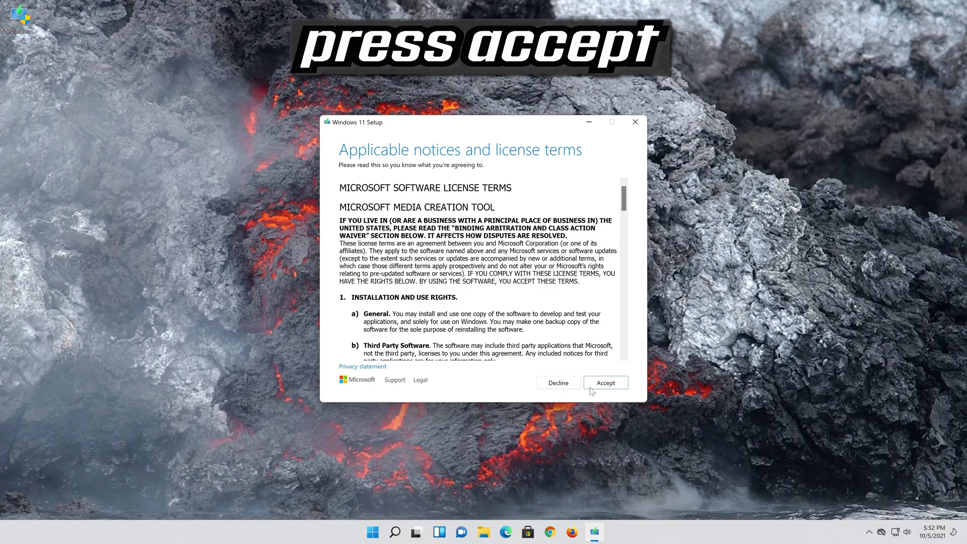
# Step: Accept the license terms and keep the recommended English (United States) Windows 11 options
pyautogui.click(616, 390)
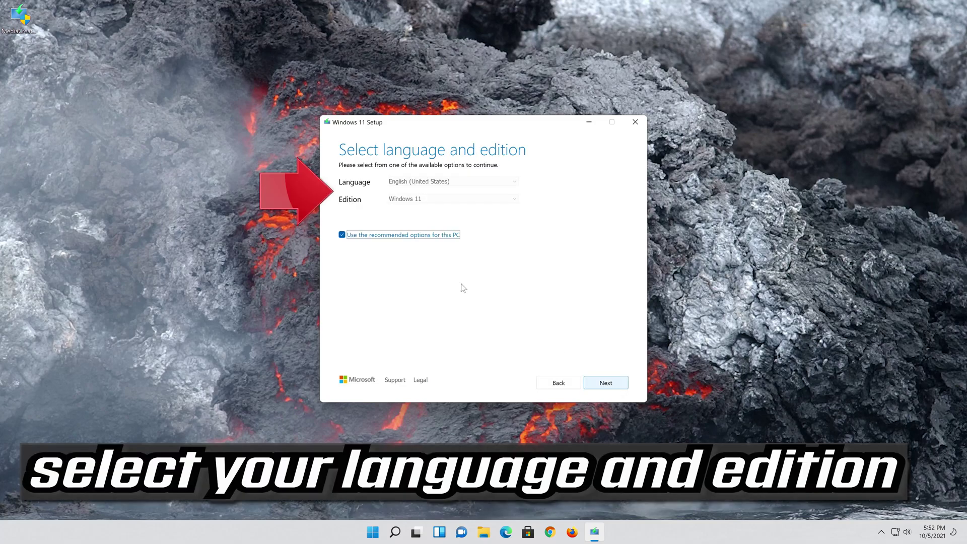
pyautogui.click(344, 235)
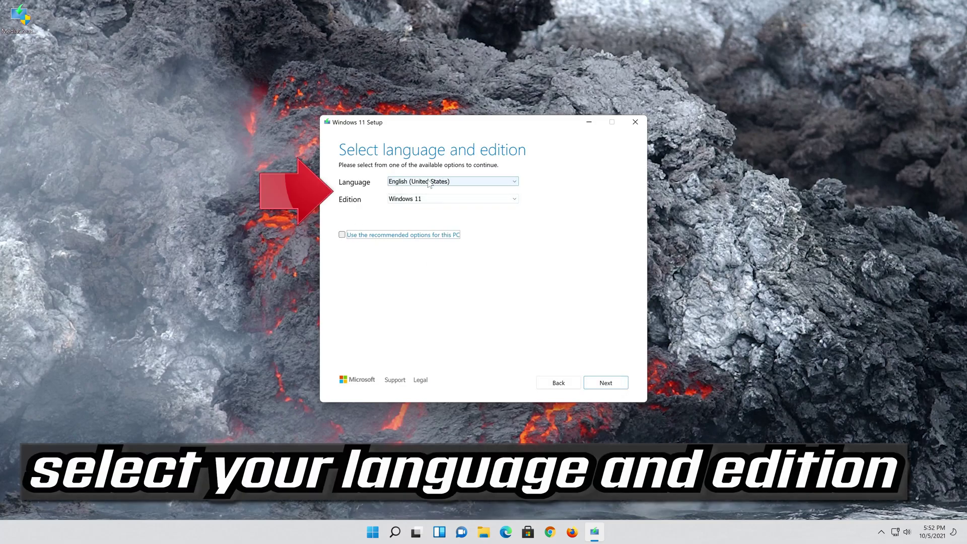
pyautogui.click(342, 234)
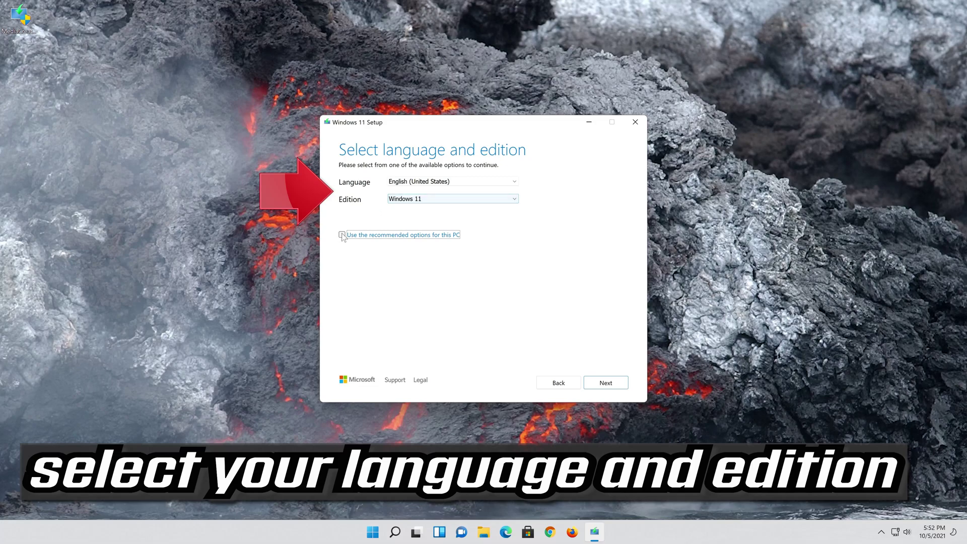
pyautogui.click(342, 235)
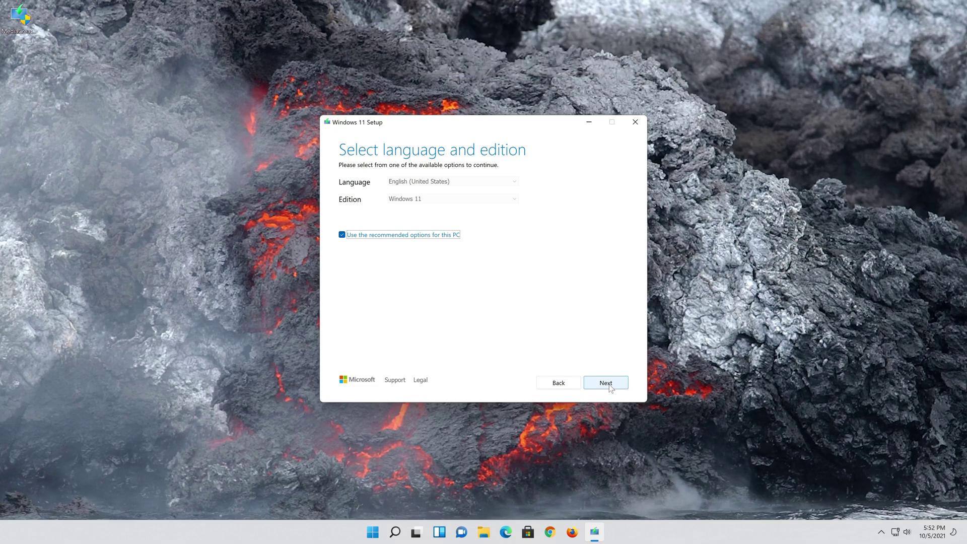
# Step: Choose ISO file as the media and save it to the Desktop as 'Windows 11'
pyautogui.click(606, 384)
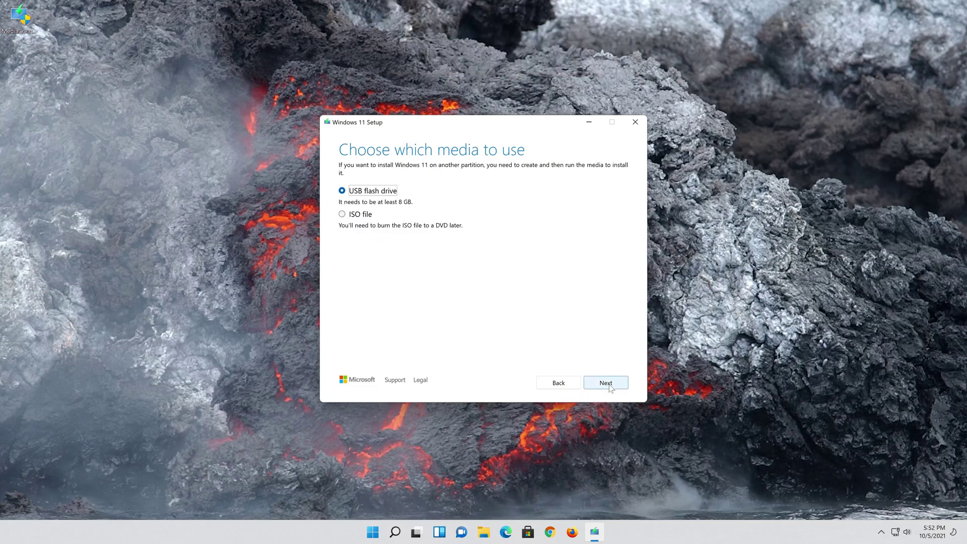
pyautogui.click(343, 214)
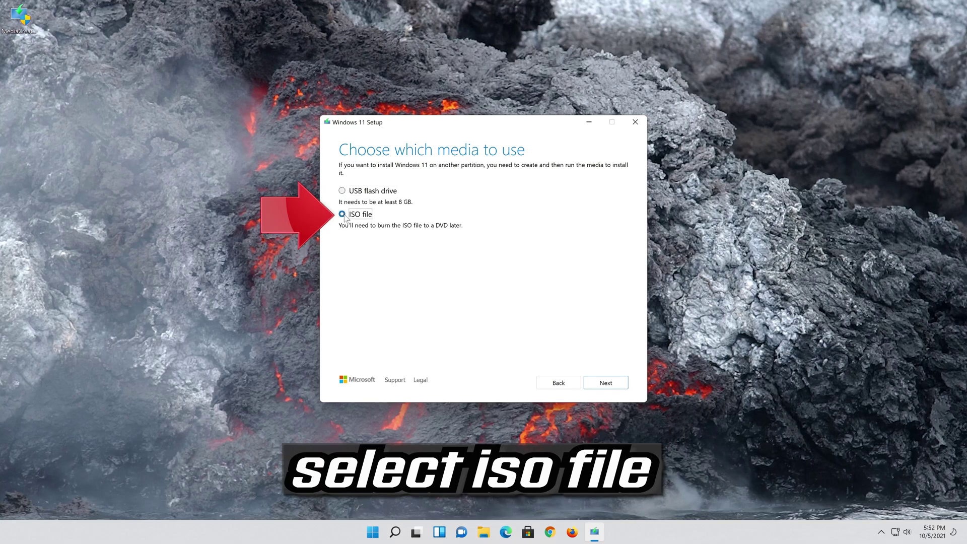
pyautogui.click(614, 382)
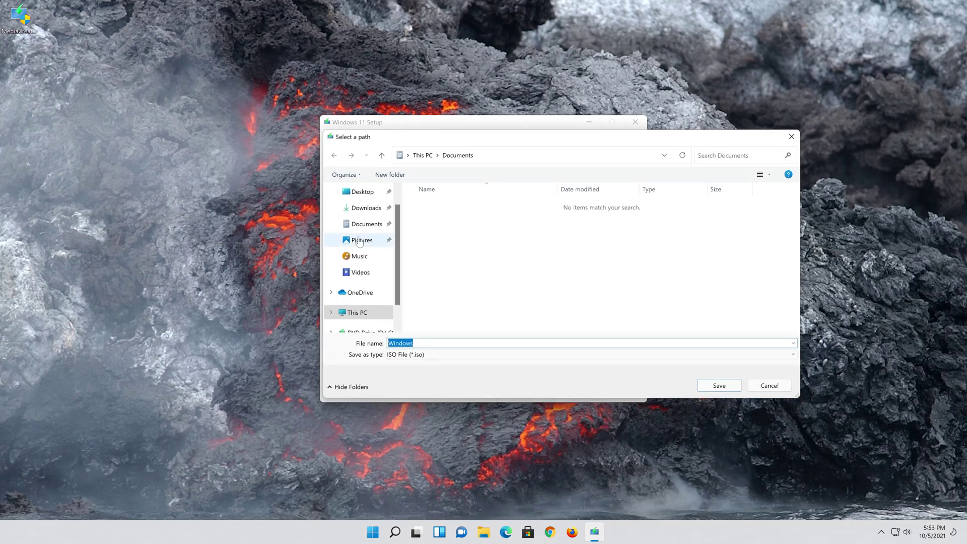
pyautogui.click(372, 193)
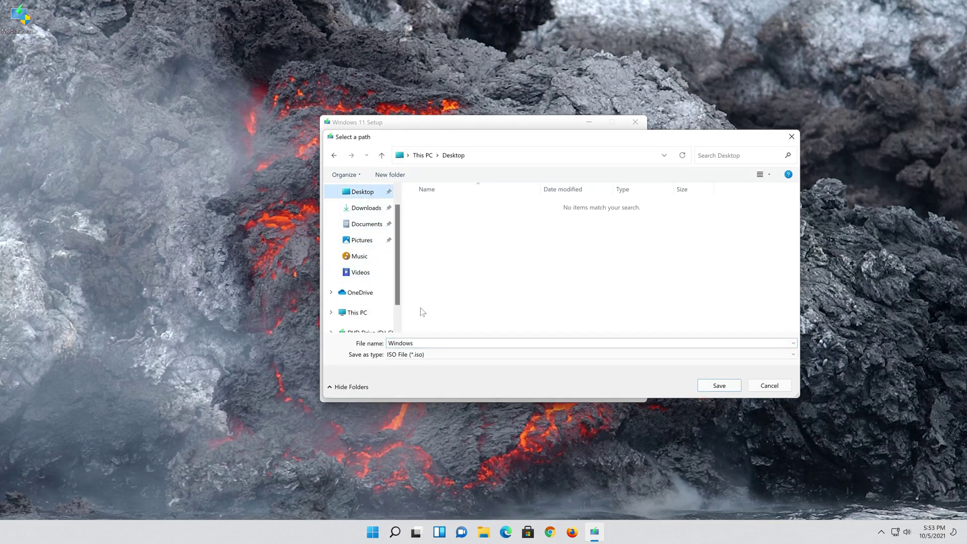
pyautogui.click(424, 343)
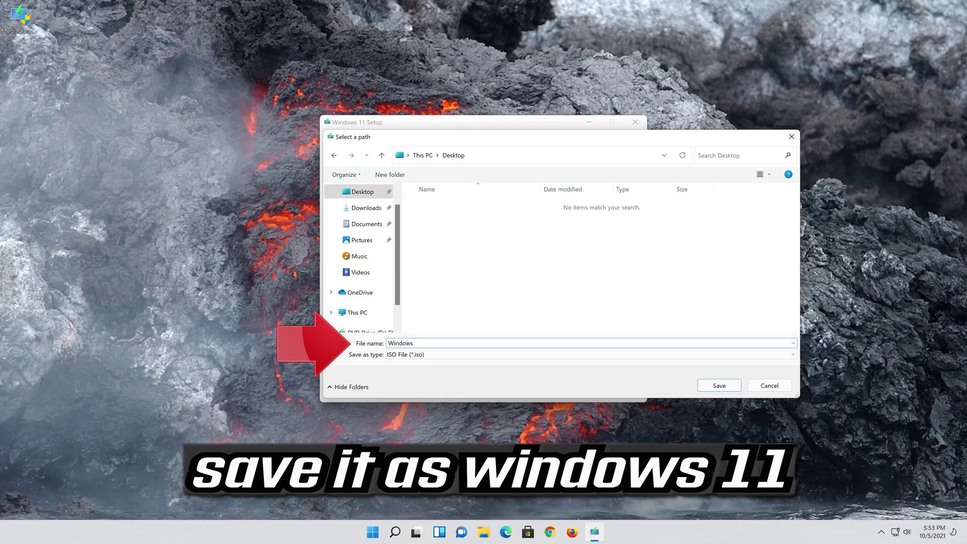
pyautogui.write('11')
pyautogui.click(720, 387)
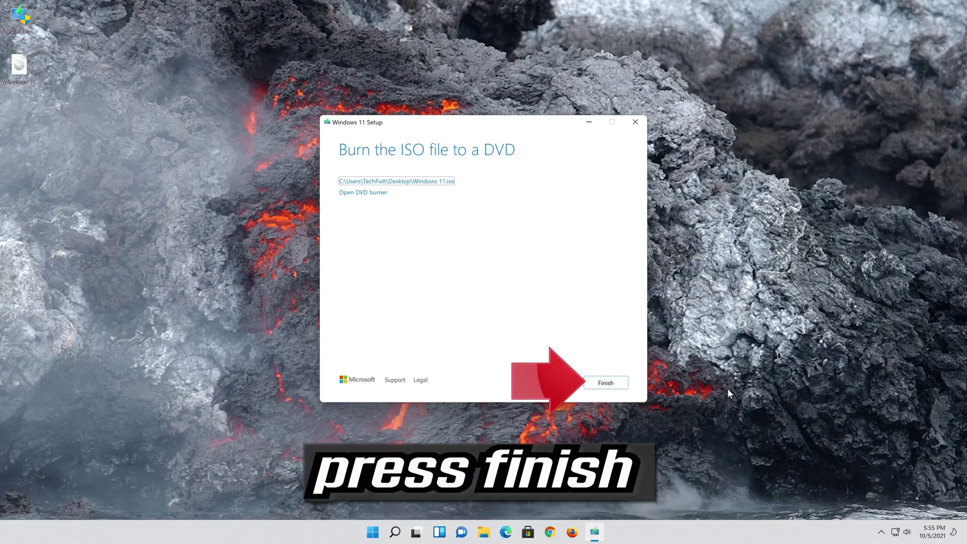
# Step: Finish the media tool and run setup from the mounted ESD-ISO drive (E:), approving UAC
pyautogui.click(606, 383)
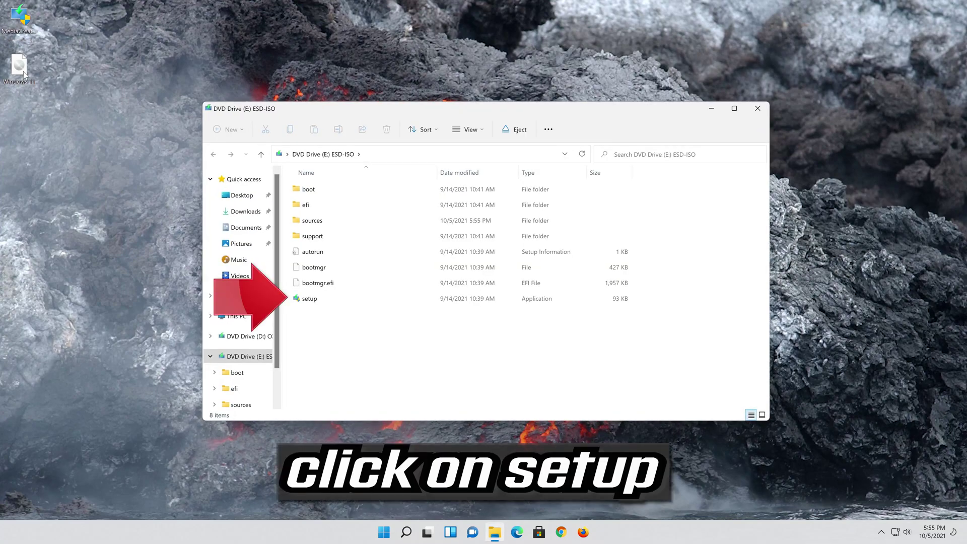
pyautogui.click(308, 300)
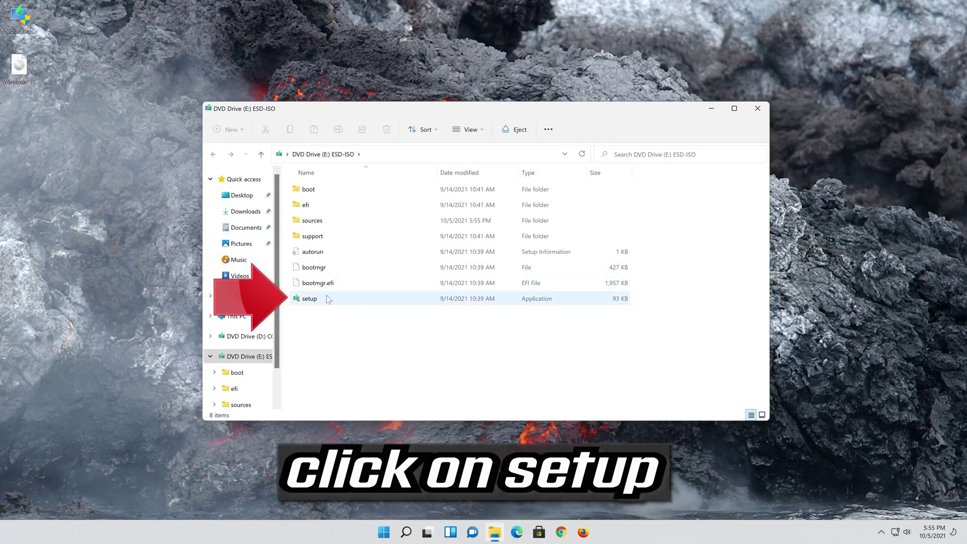
pyautogui.click(338, 298)
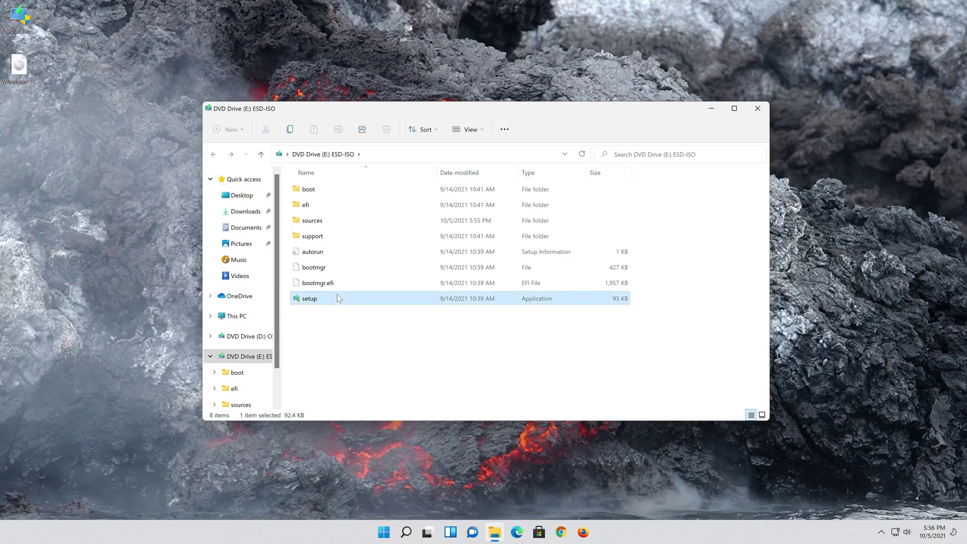
pyautogui.doubleClick(336, 298)
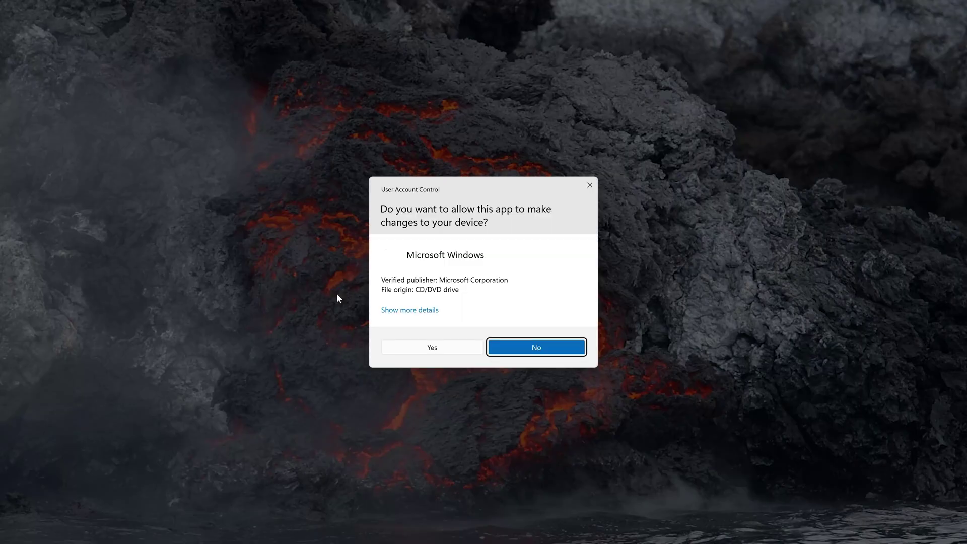
pyautogui.click(433, 348)
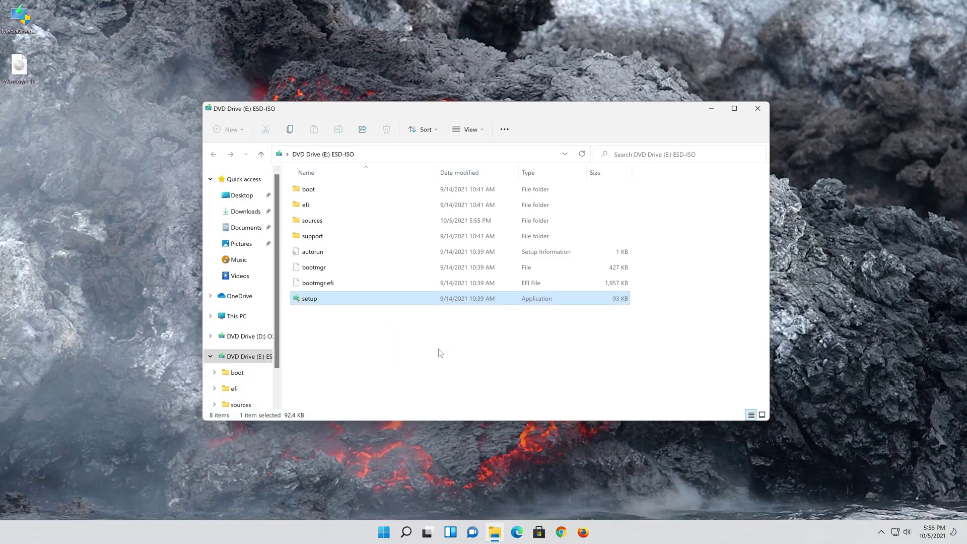
# Step: Accept the Windows 11 license terms and choose Keep personal files and apps
pyautogui.click(754, 109)
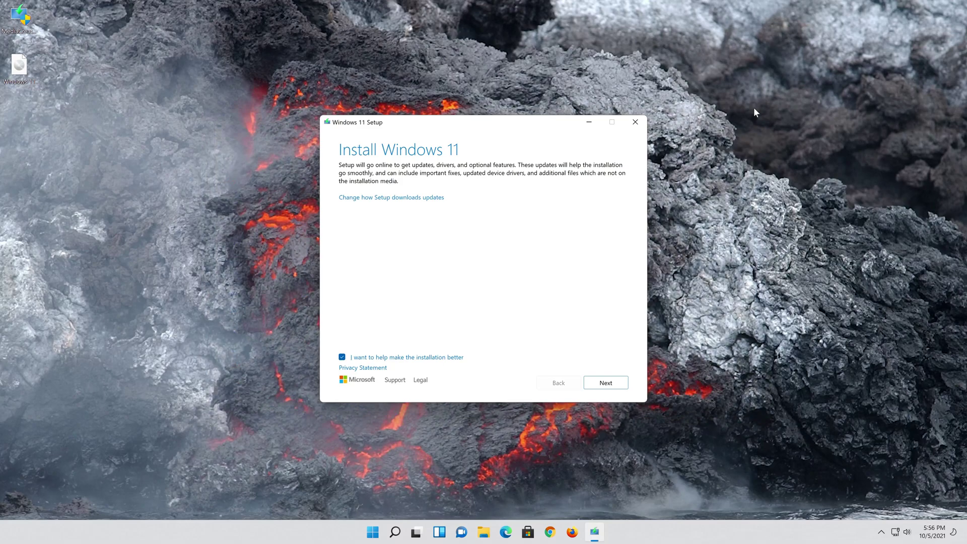
pyautogui.click(614, 385)
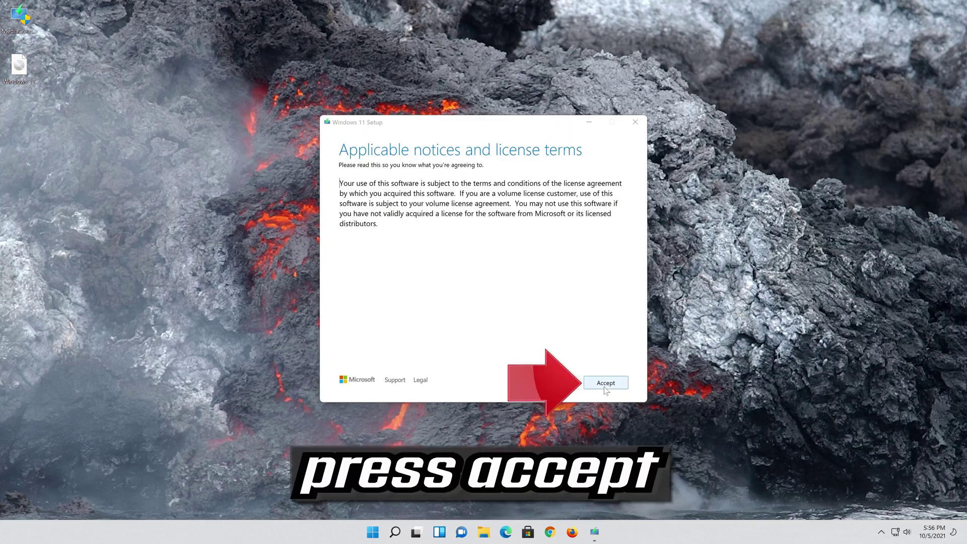
pyautogui.click(606, 391)
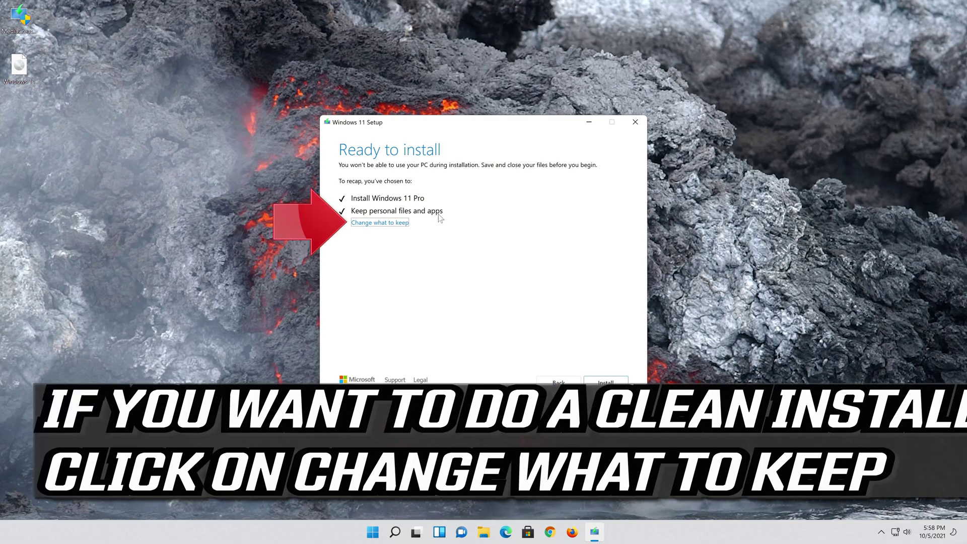
pyautogui.click(396, 223)
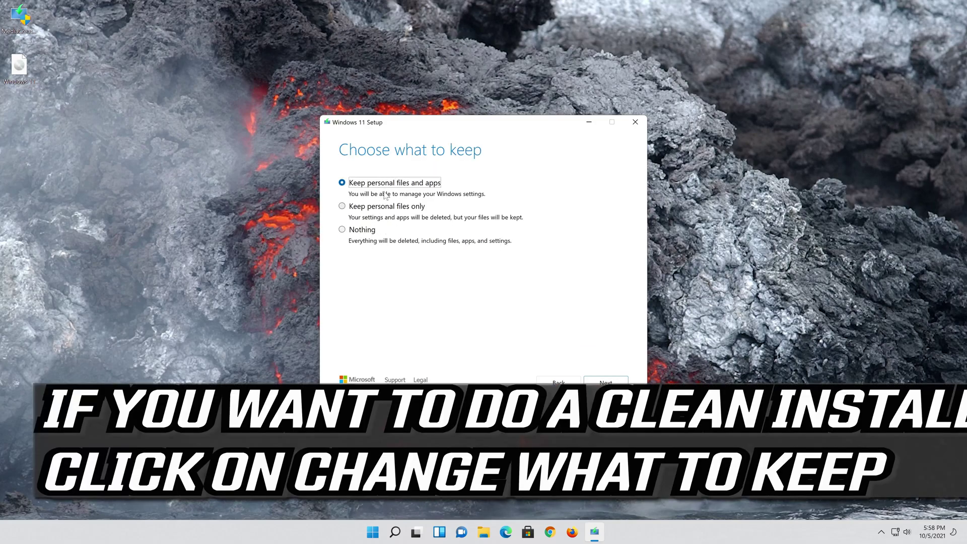
pyautogui.click(613, 384)
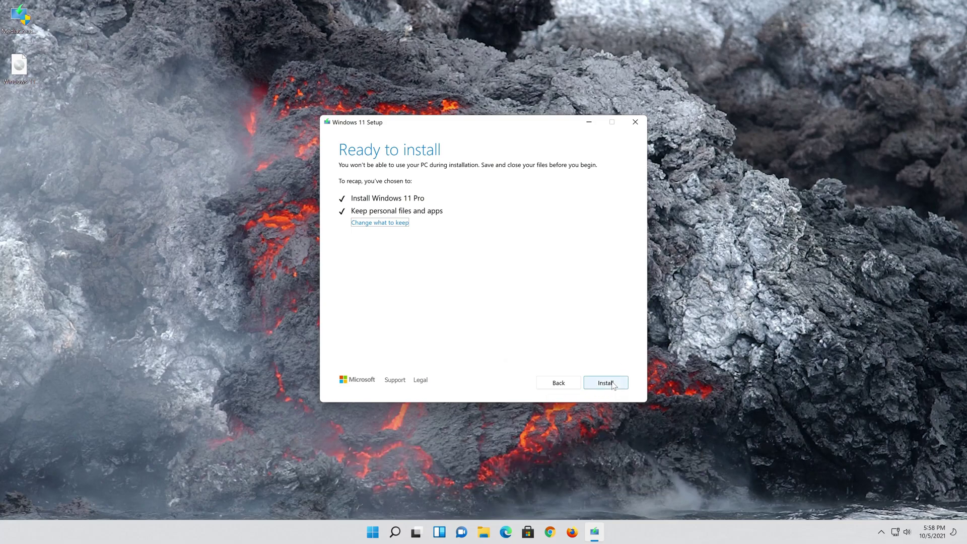
# Step: Begin installing Windows 11 Pro from the Ready to install summary
pyautogui.click(606, 383)
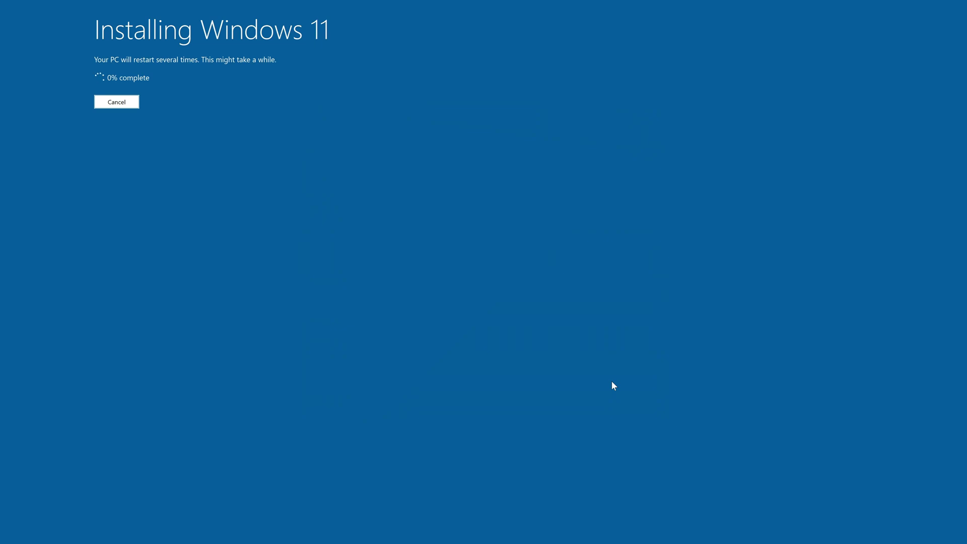